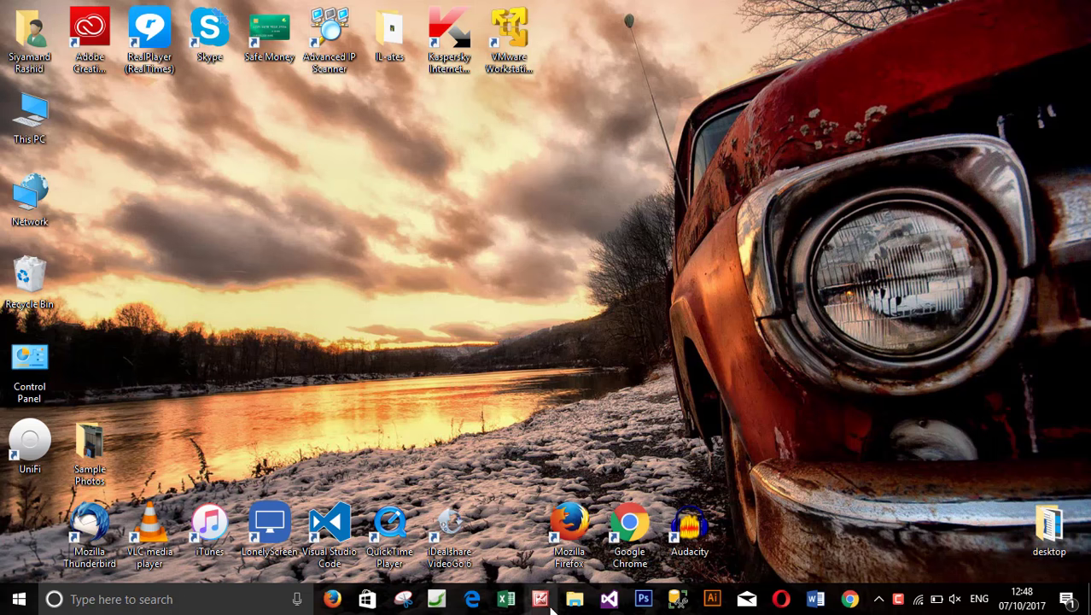
- View the picture library in Picture Manager, check Edit Pictures and Compress Pictures, then close it
left_click(551, 606)
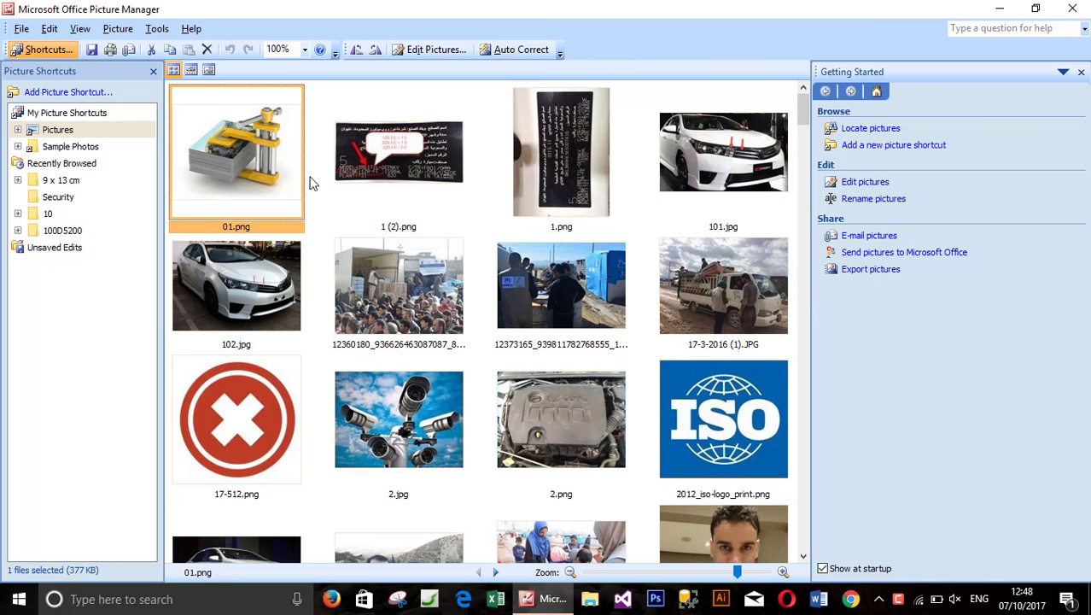
left_click(431, 53)
left_click(883, 349)
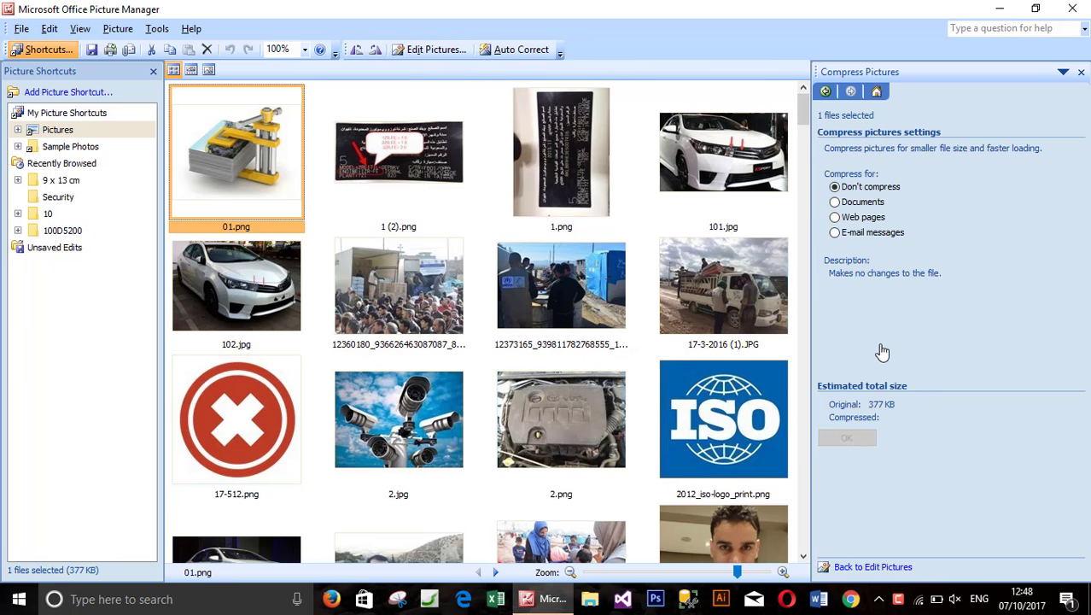
left_click(1072, 10)
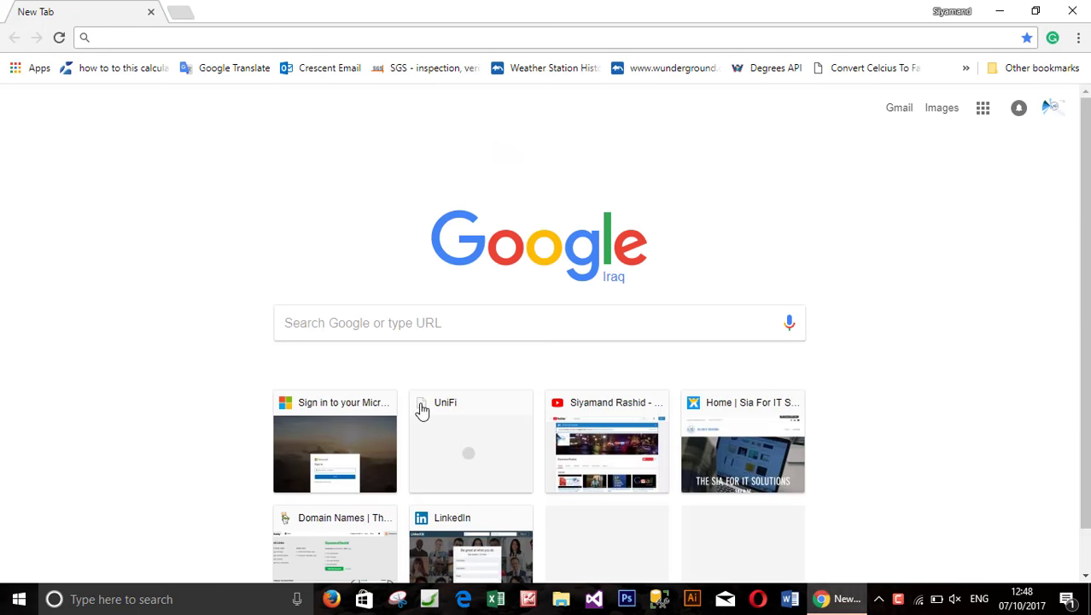
- Search Google for 'microsoft office picture manager download'
left_click(395, 322)
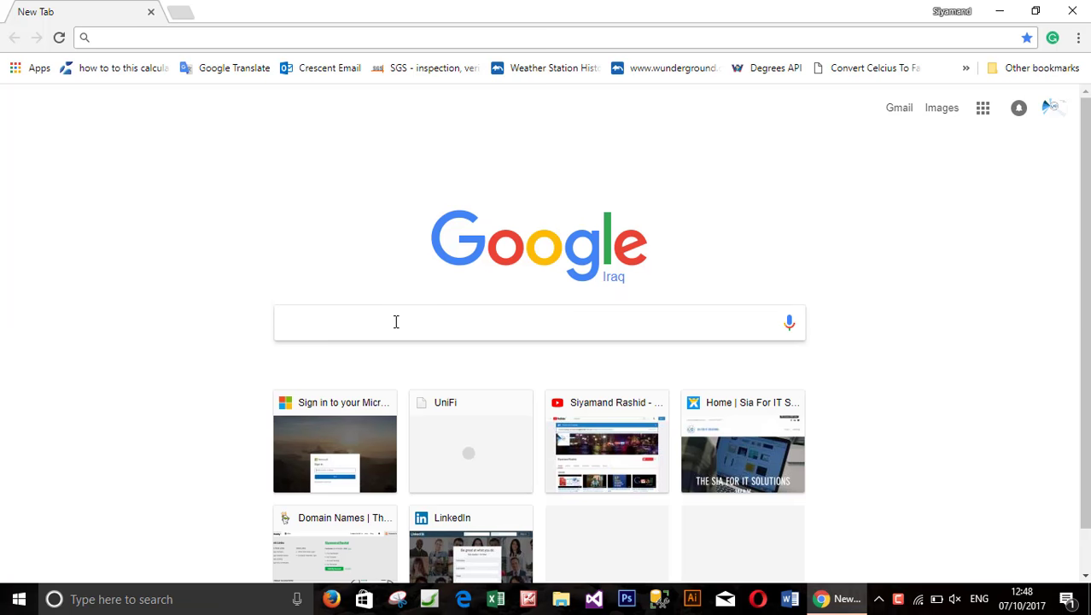
type("microso")
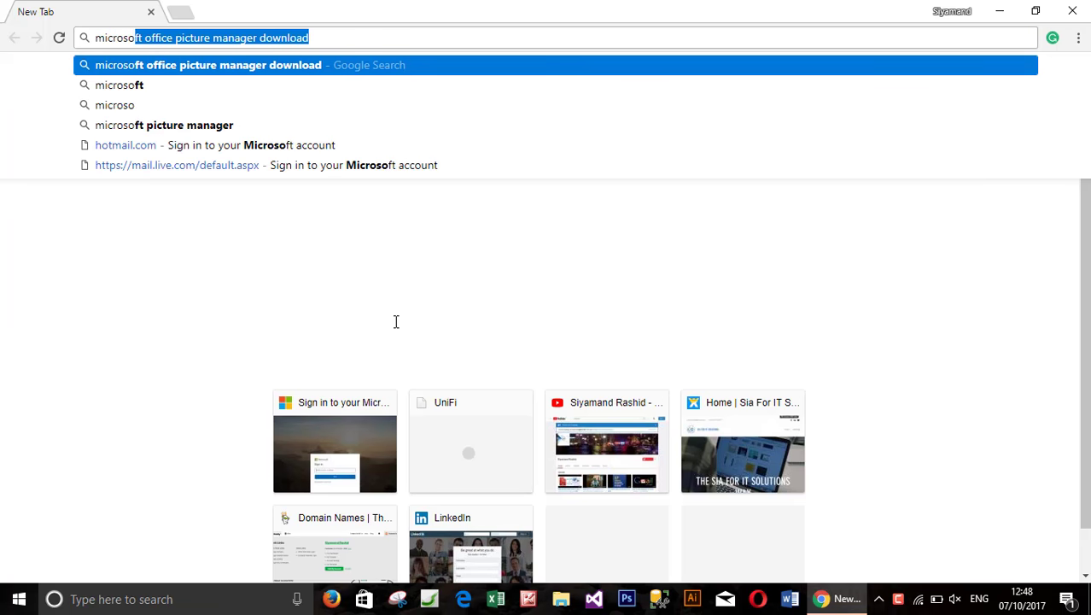
type("ft office")
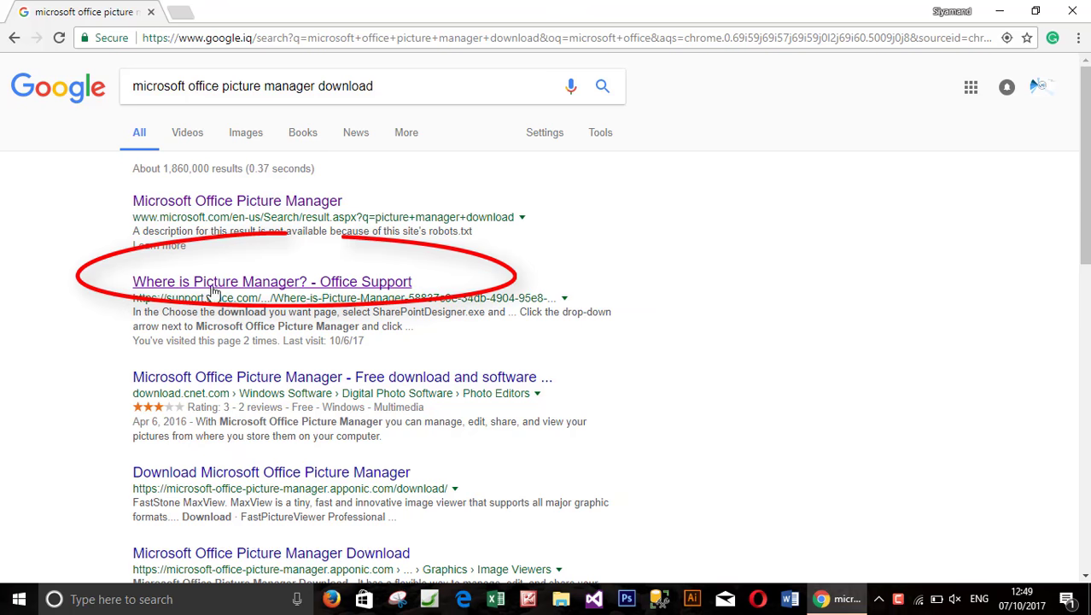
- Go from the Picture Manager support article to the SharePoint Designer 2007 download page's file list
left_click(279, 286)
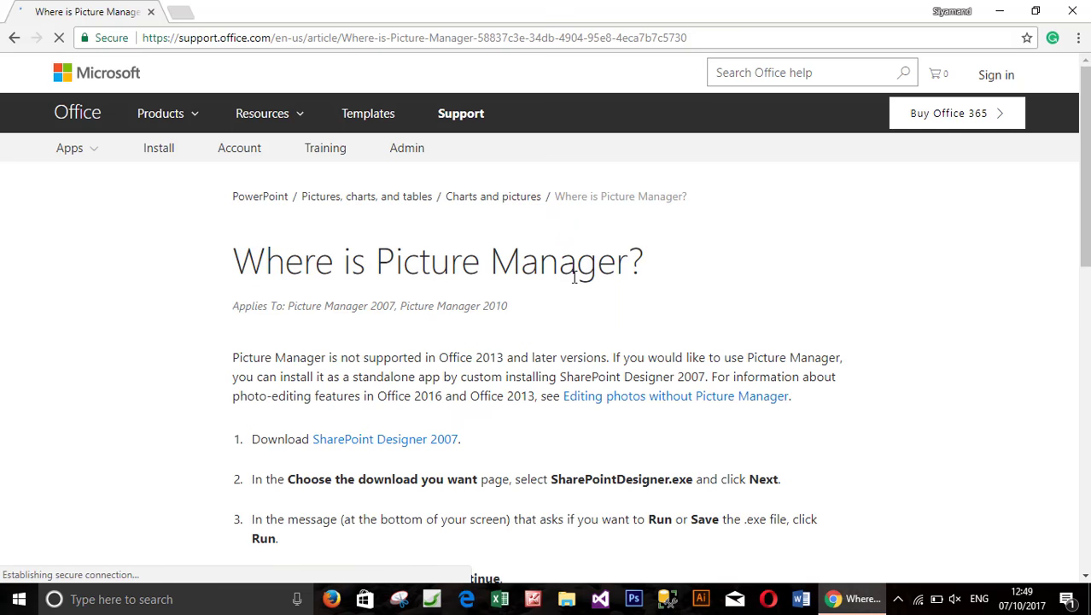
scroll(570, 288, "down", 2)
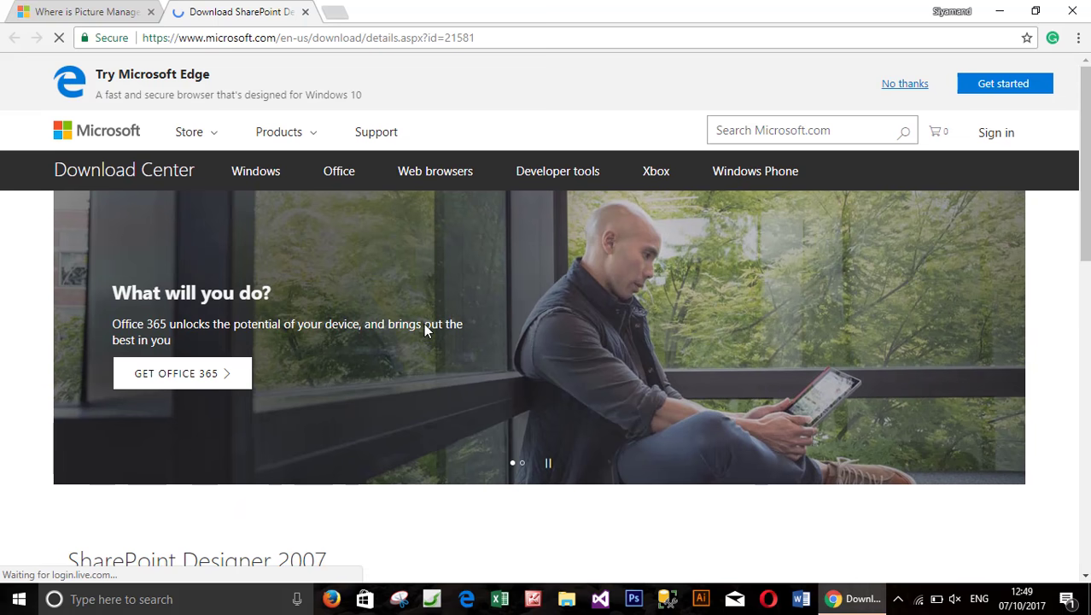
scroll(426, 331, "down", 4)
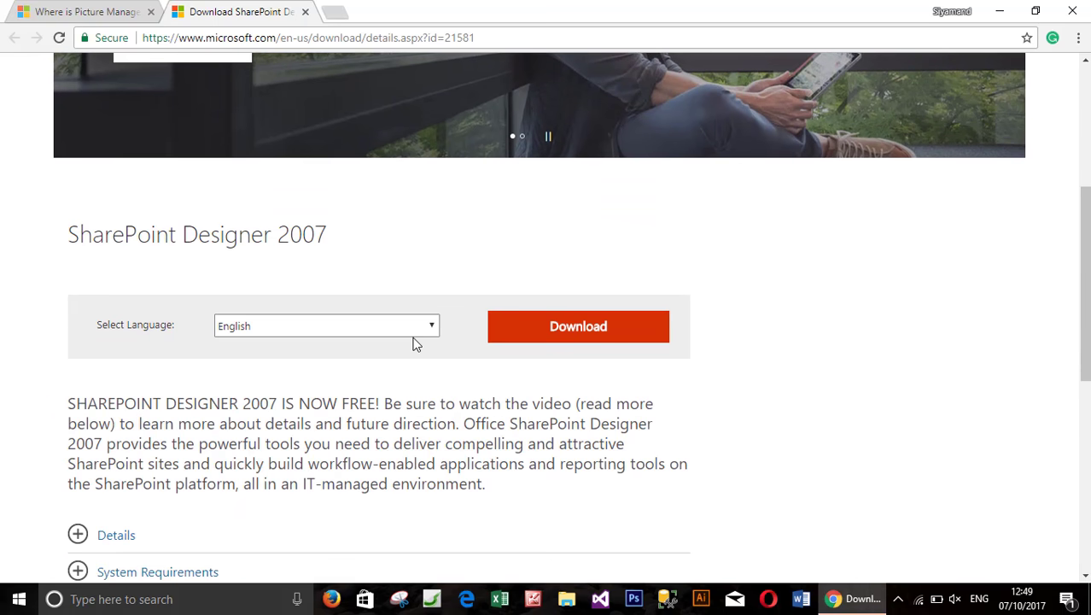
left_click(554, 341)
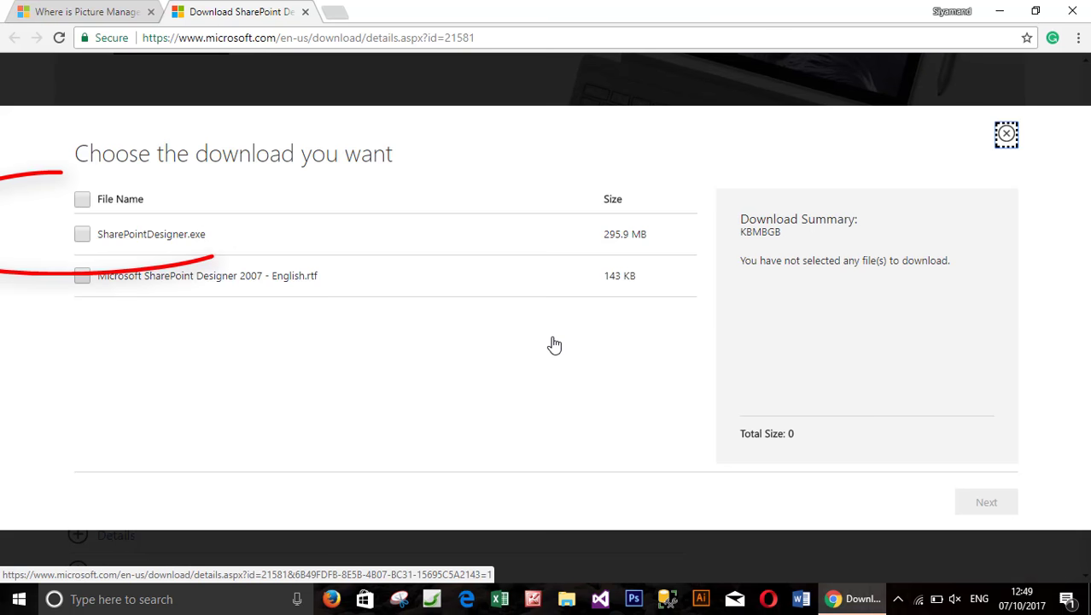
- Download SharePointDesigner.exe from the Download Center's file list
left_click(83, 239)
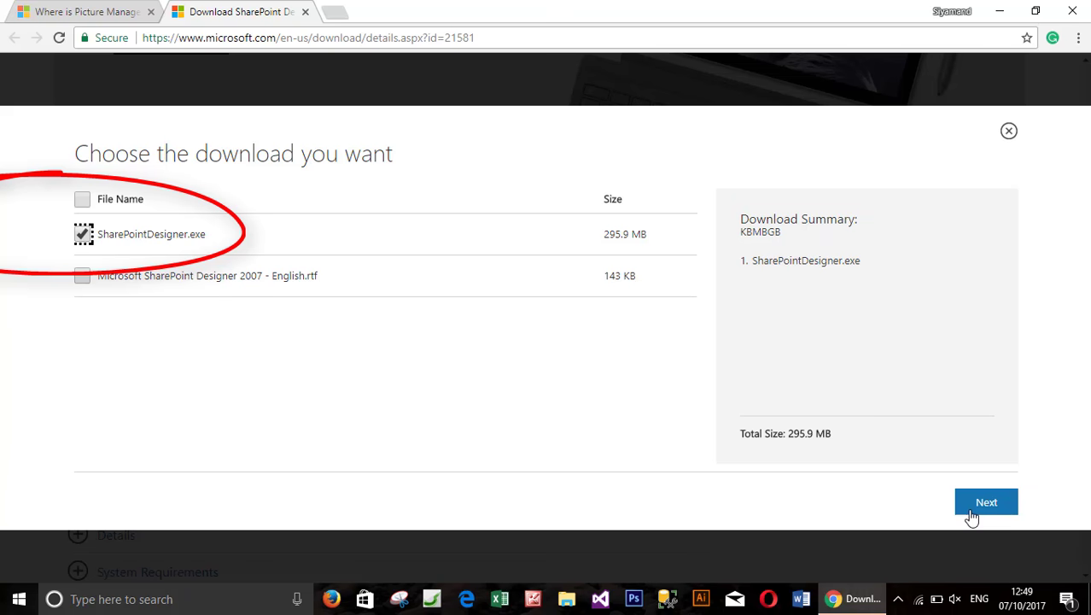
left_click(983, 508)
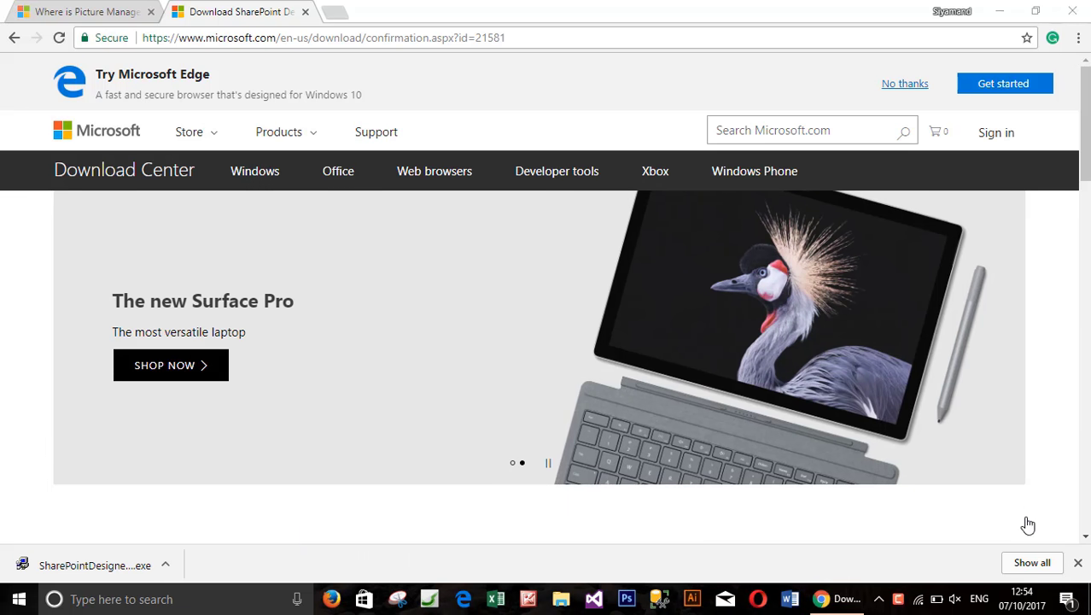
- Run the downloaded SharePointDesigner.exe installer from Chrome's download bar
left_click(108, 574)
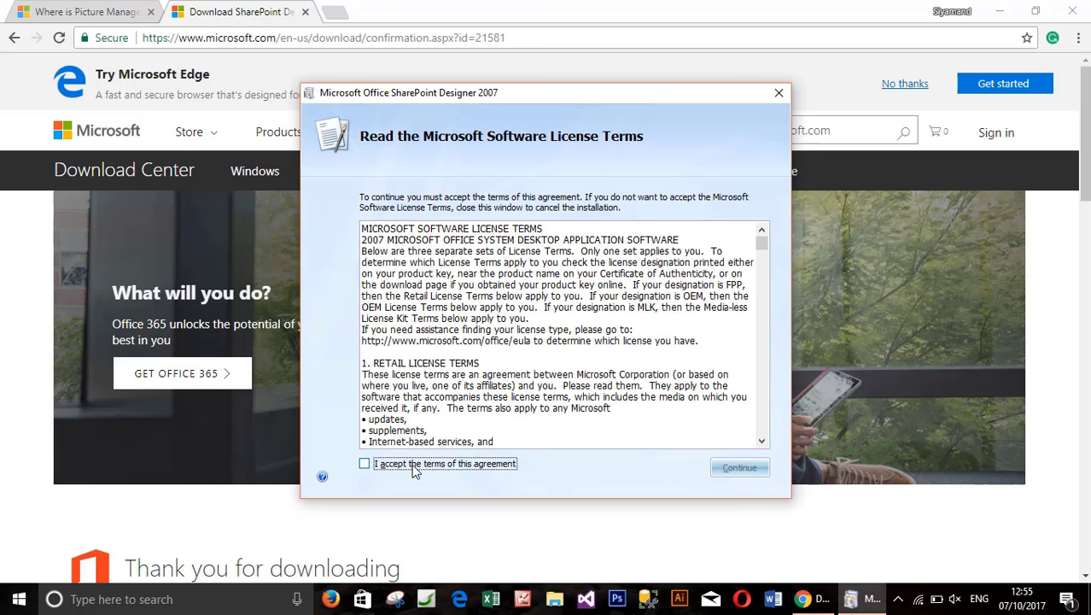
- Accept the license terms and choose a customized installation
left_click(413, 466)
left_click(742, 469)
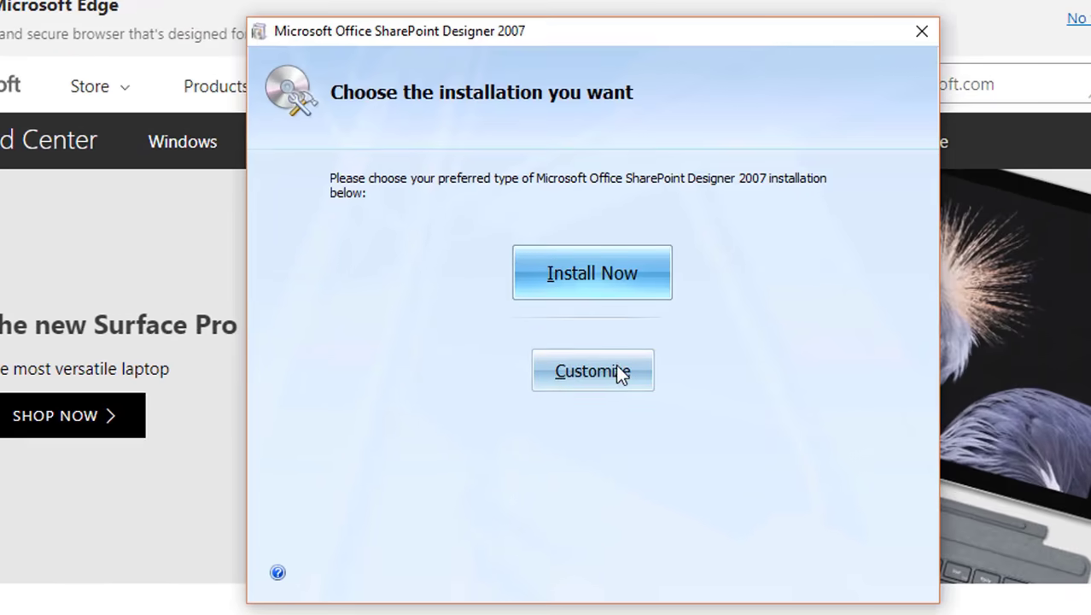
left_click(609, 370)
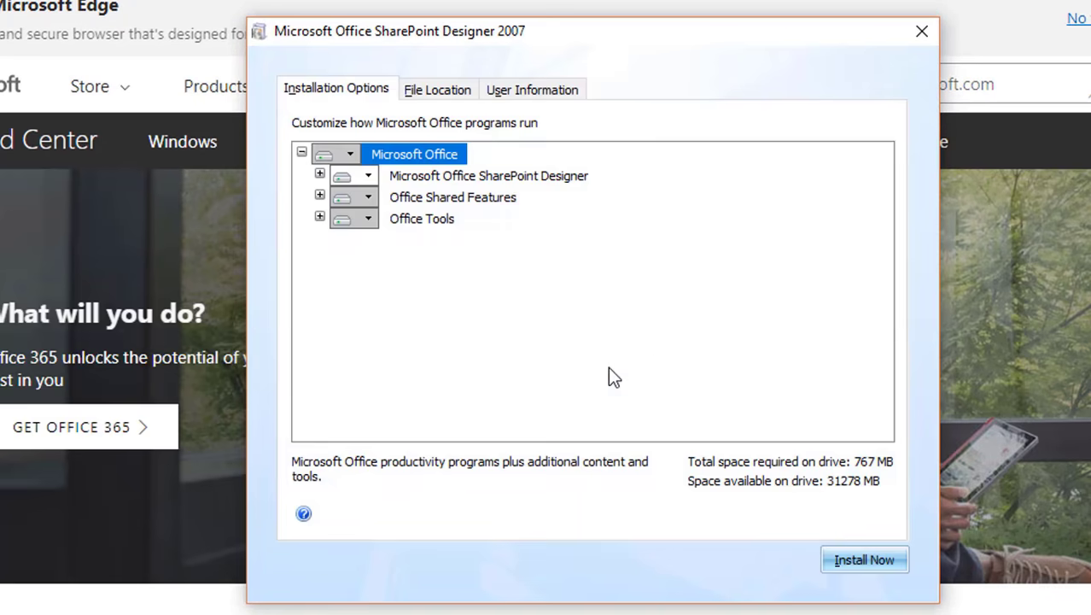
- Set SharePoint Designer and Office Shared Features to Not Available
left_click(365, 180)
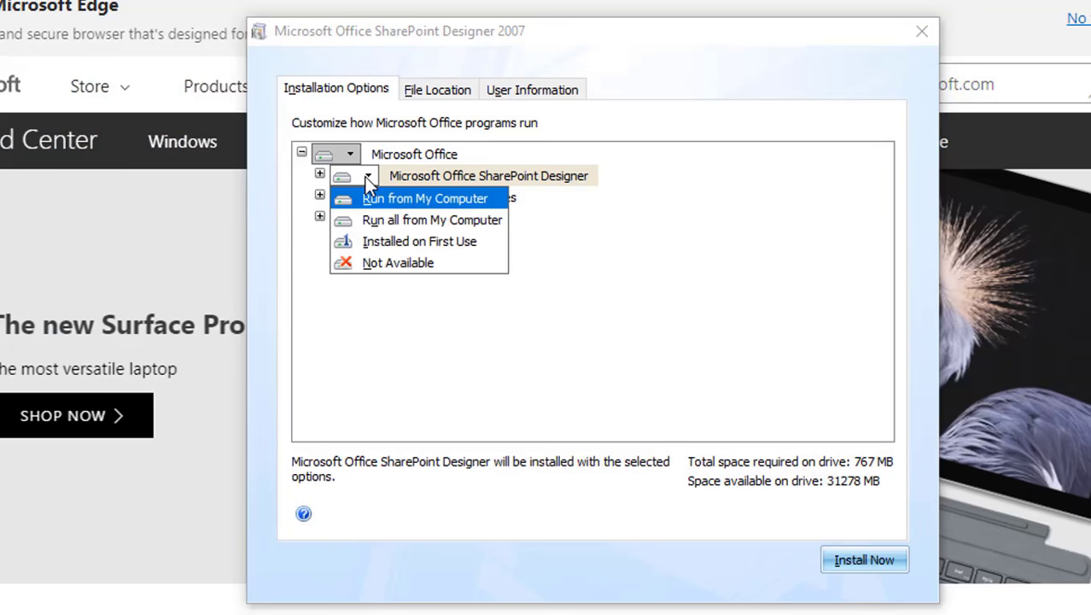
left_click(428, 265)
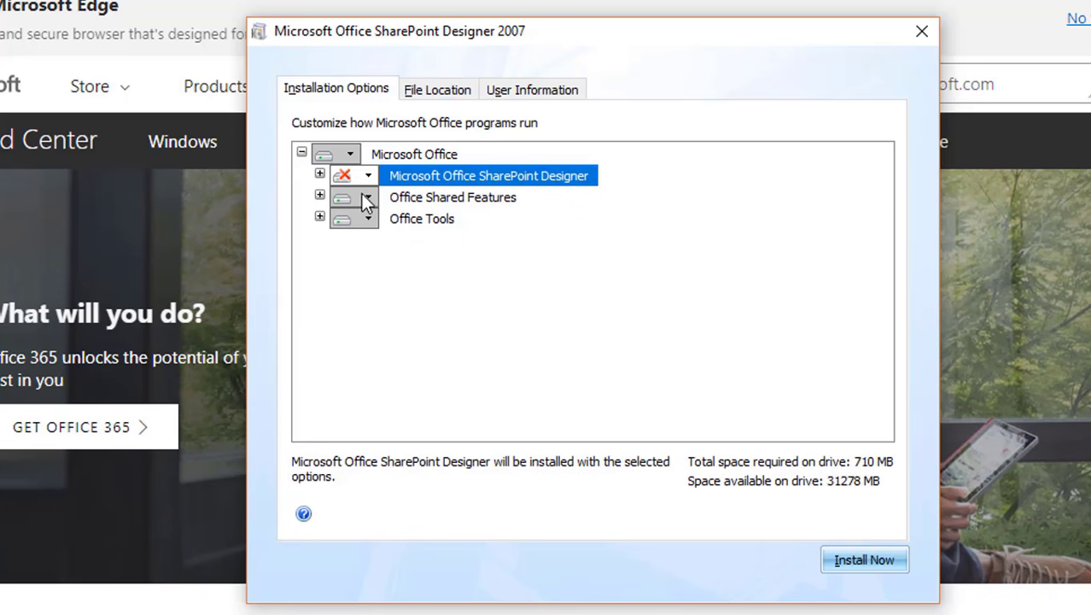
left_click(365, 197)
left_click(414, 282)
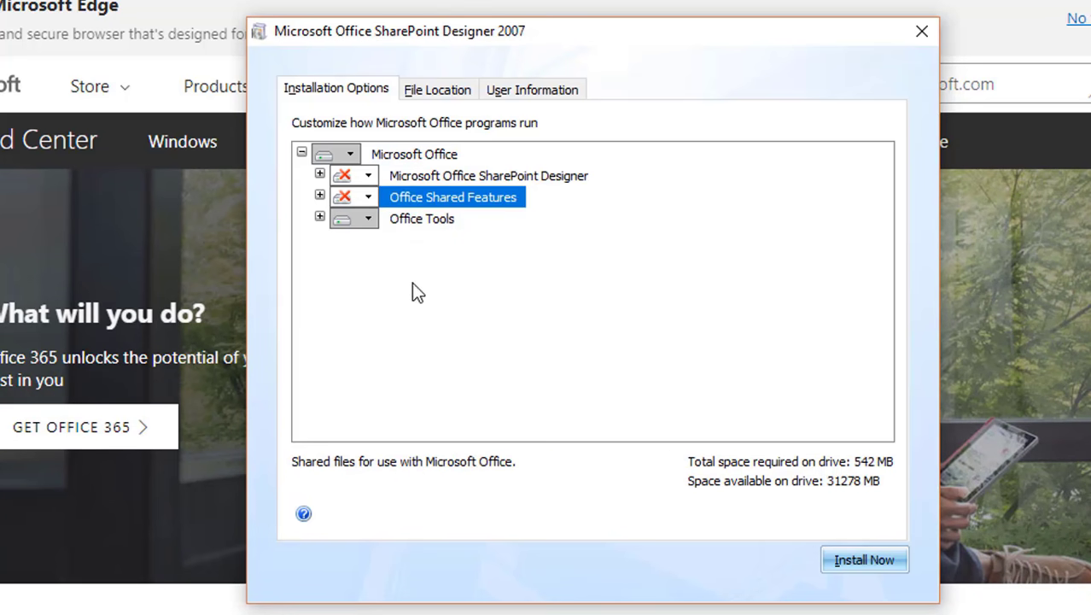
- Expand Office Tools and keep Microsoft Office Picture Manager selected for installation
left_click(372, 221)
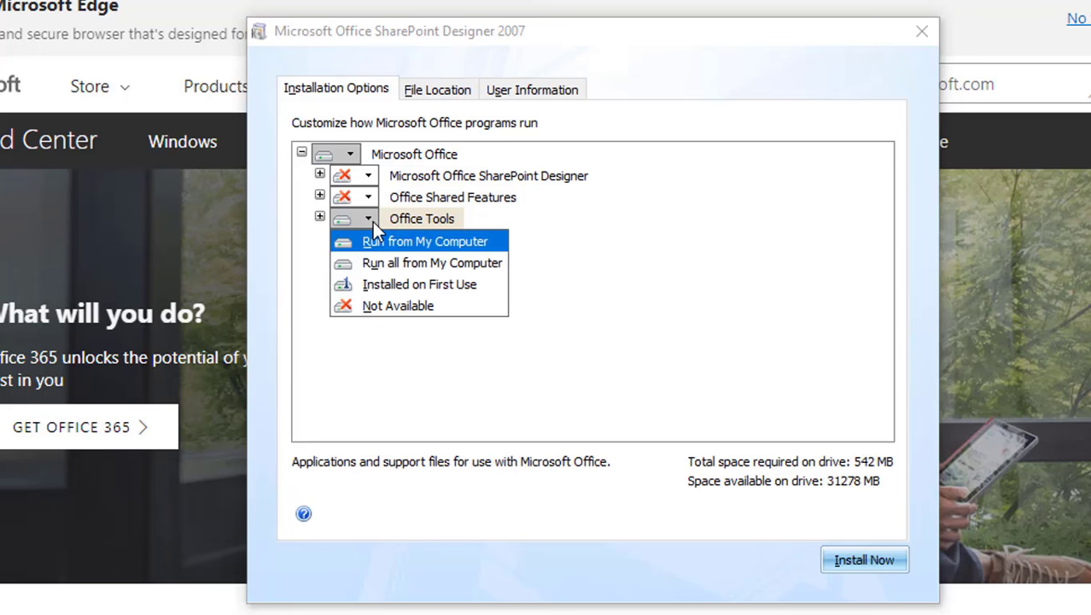
left_click(353, 217)
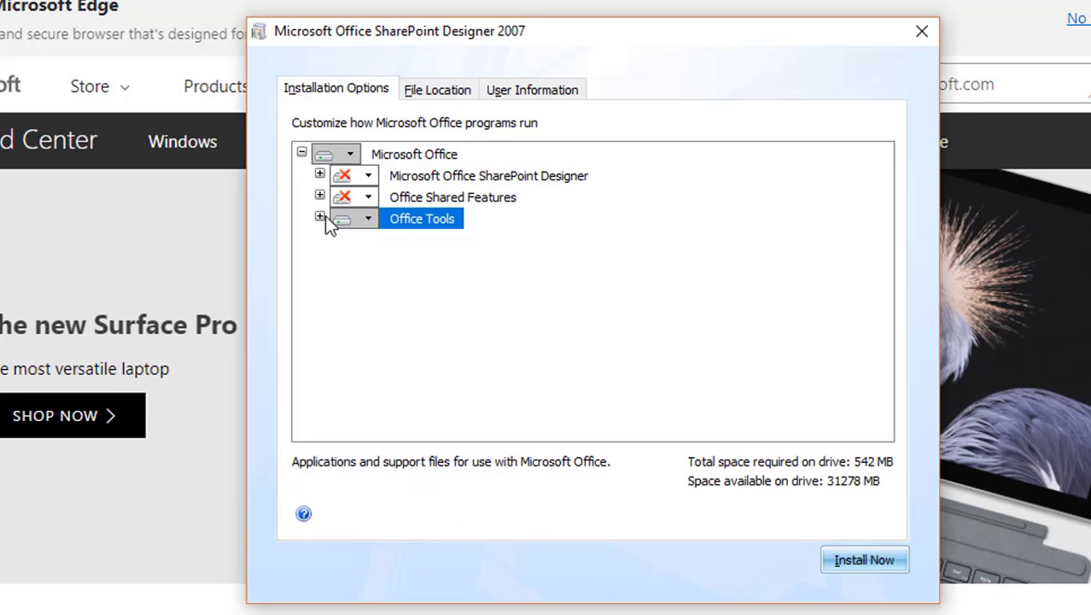
left_click(320, 217)
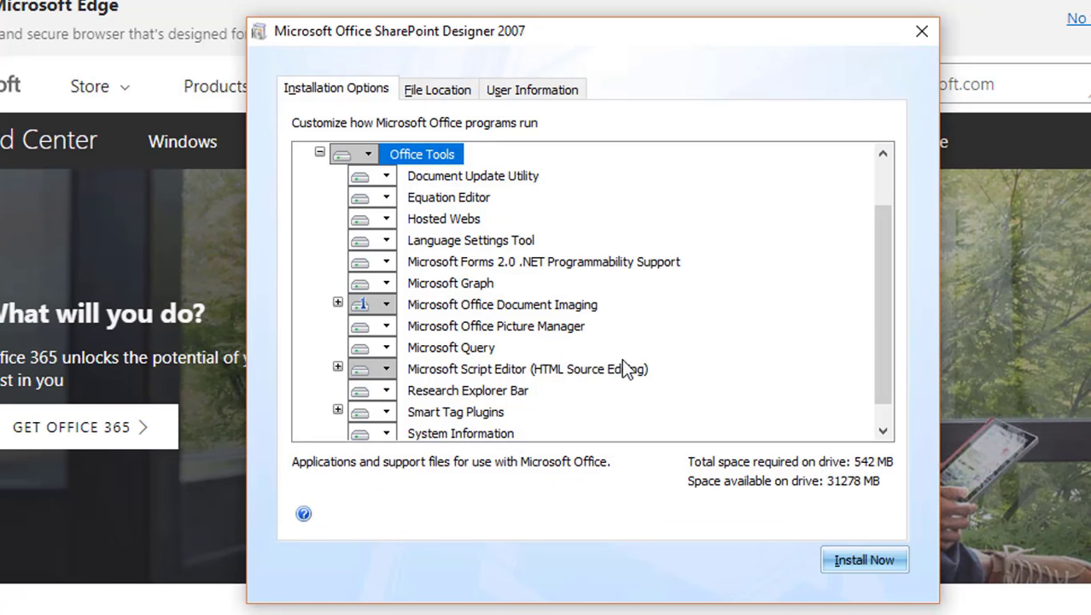
left_click_drag(886, 318, 886, 352)
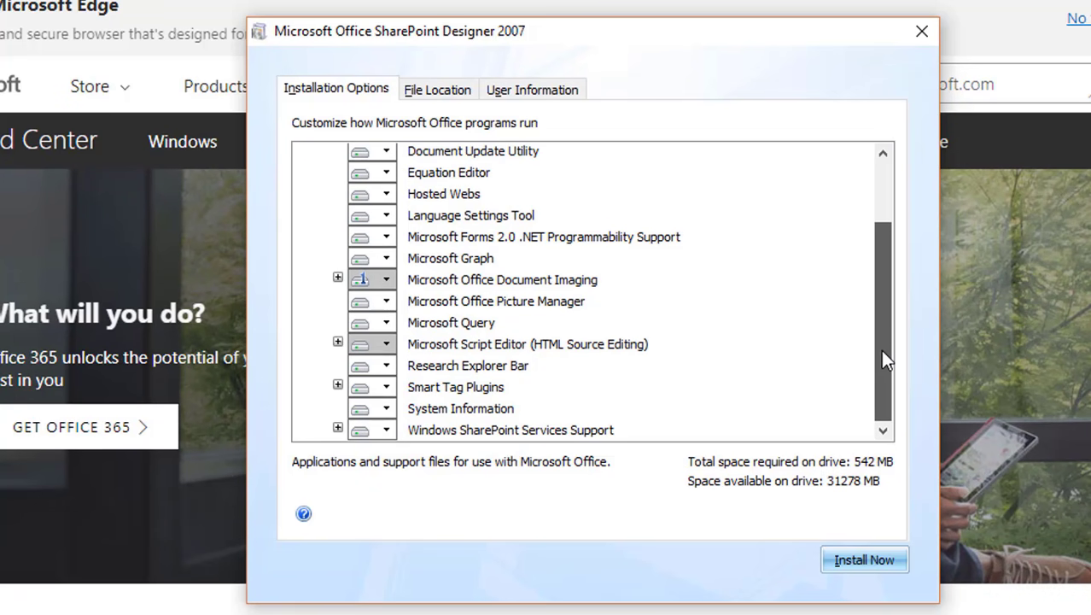
left_click(478, 303)
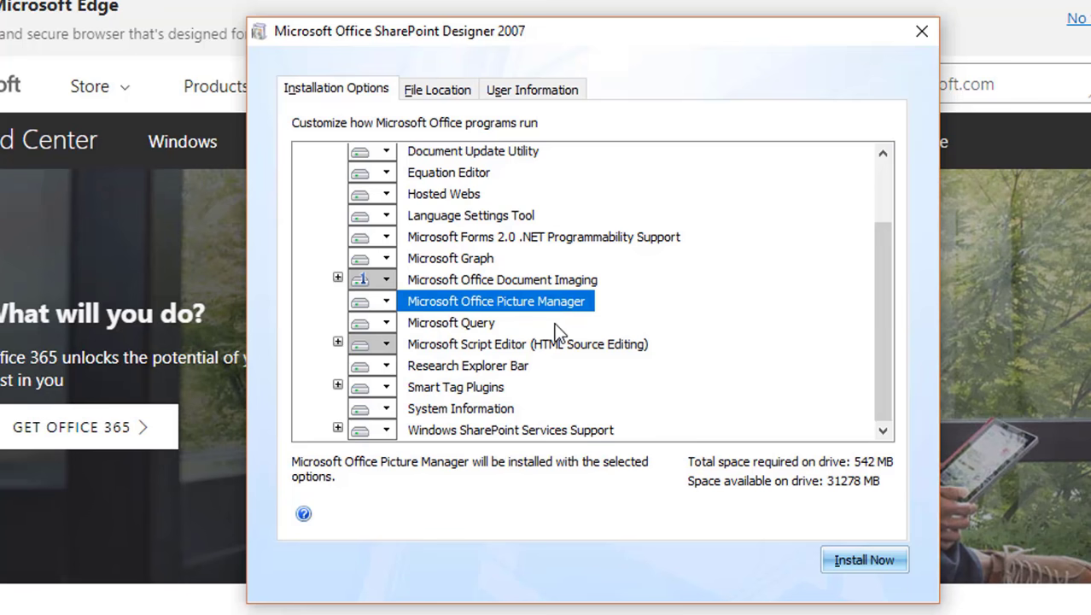
- Install the selected components and close the installer after it finishes successfully
left_click(862, 560)
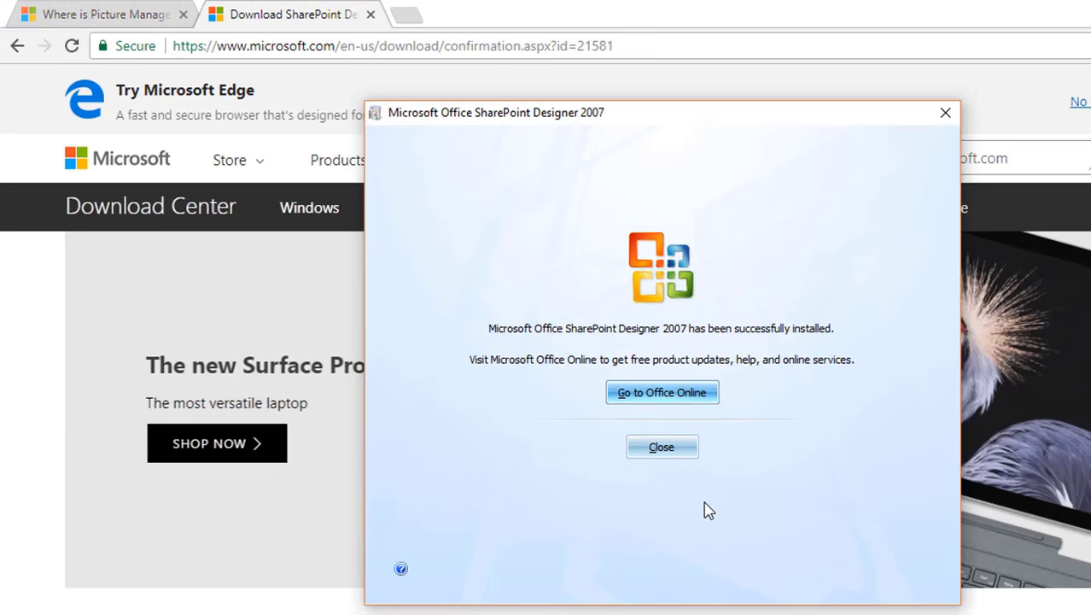
left_click(667, 449)
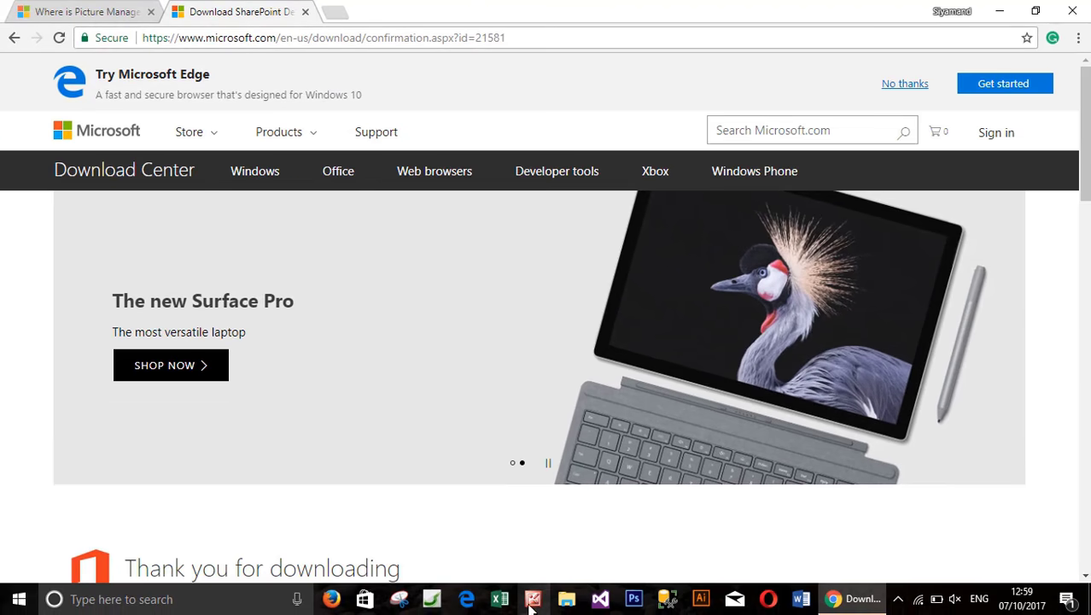
- Search Windows for 'microsoft pi' and launch Microsoft Office Picture Manager
left_click(156, 597)
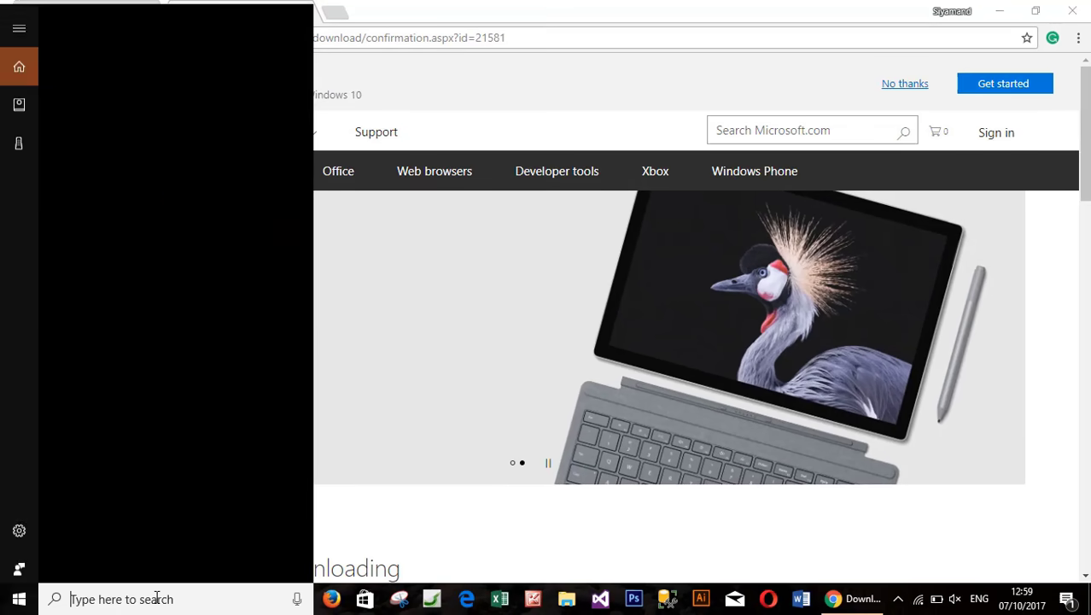
type("microso")
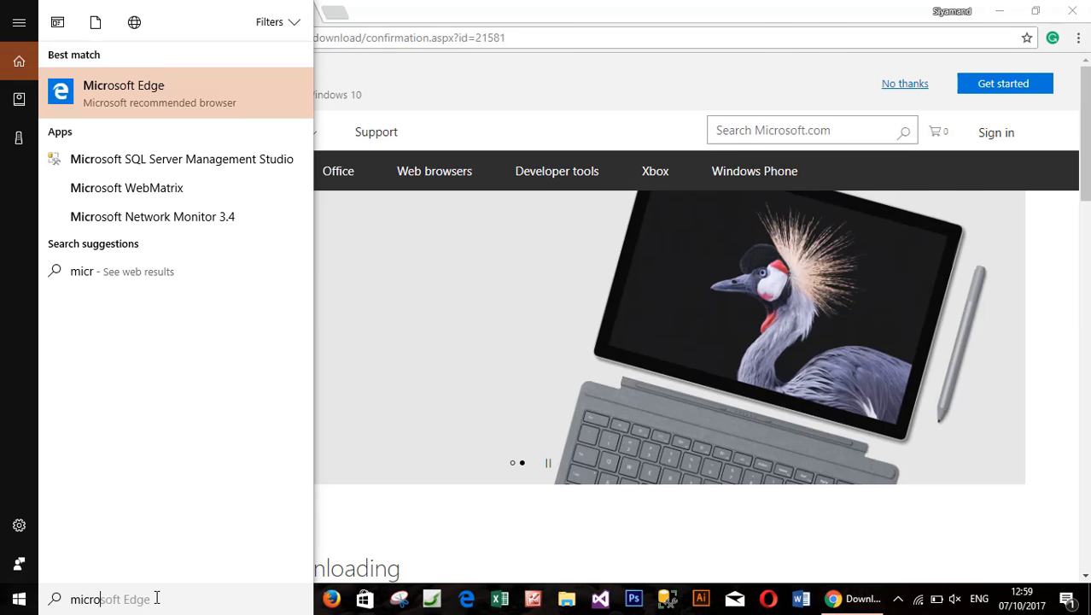
type("t pi")
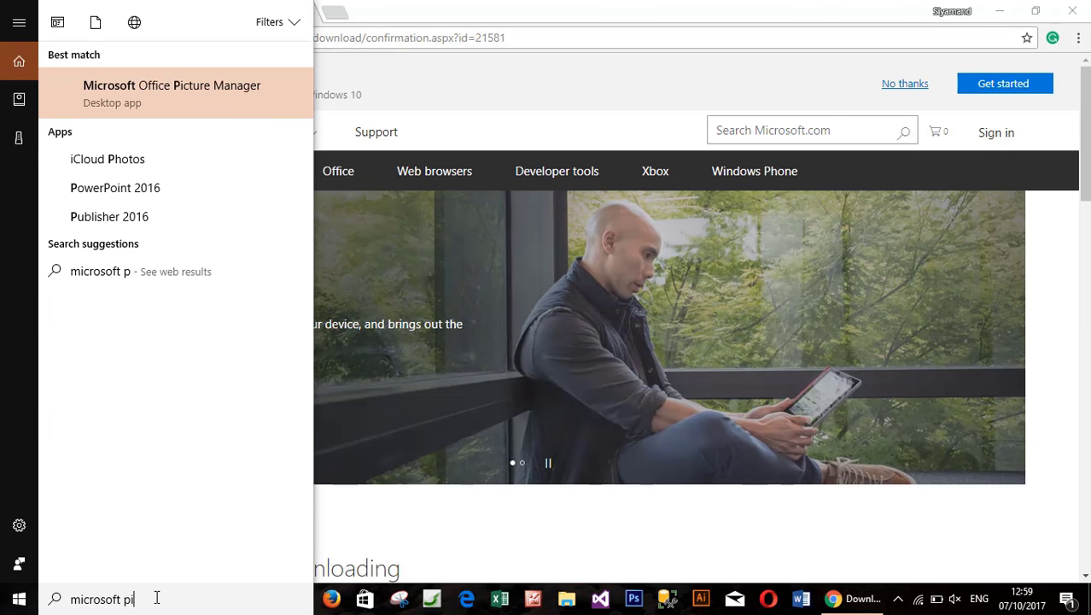
left_click(133, 98)
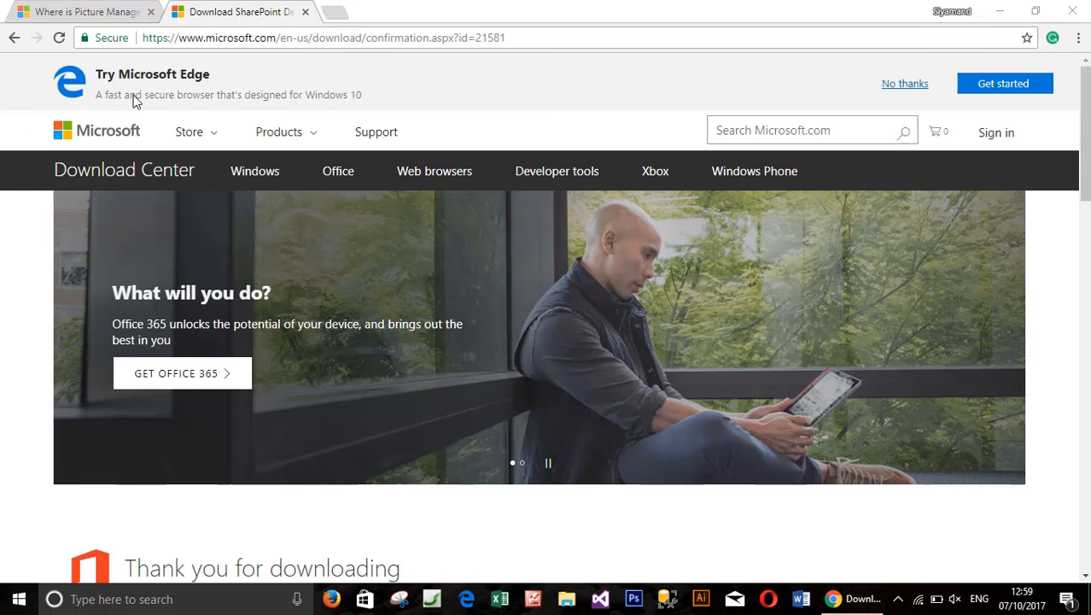